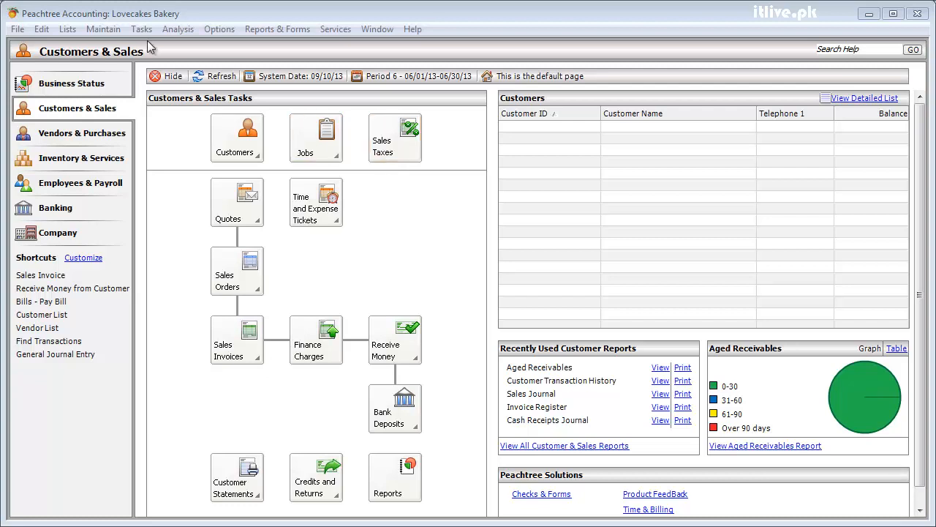
Start setting up a new sales tax with a total rate of 10% made up of one individual rate
{"action": "left_click", "coordinate": [103, 29]}
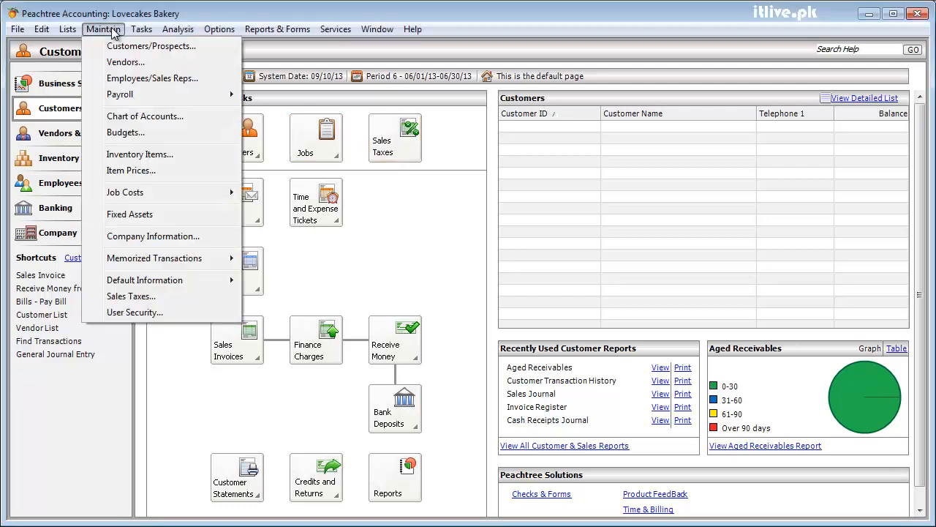
{"action": "left_click", "coordinate": [126, 297]}
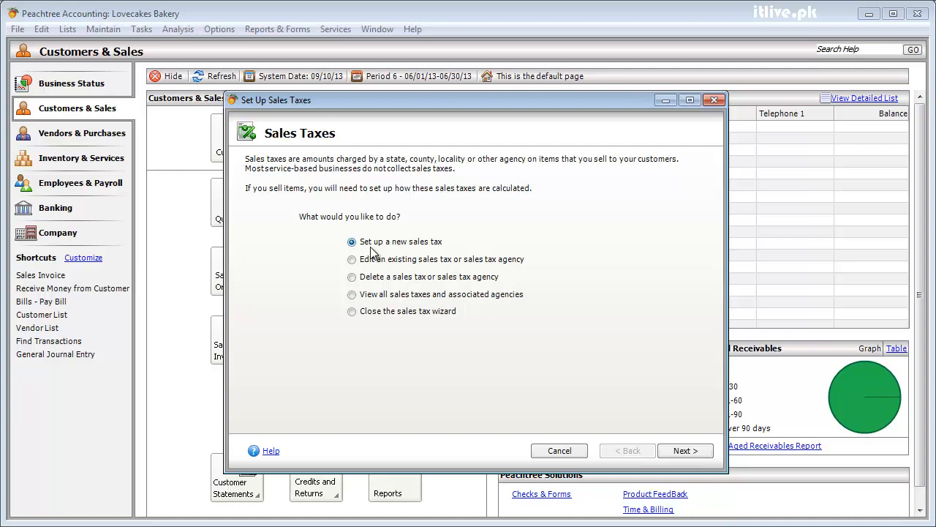
{"action": "left_click", "coordinate": [687, 451]}
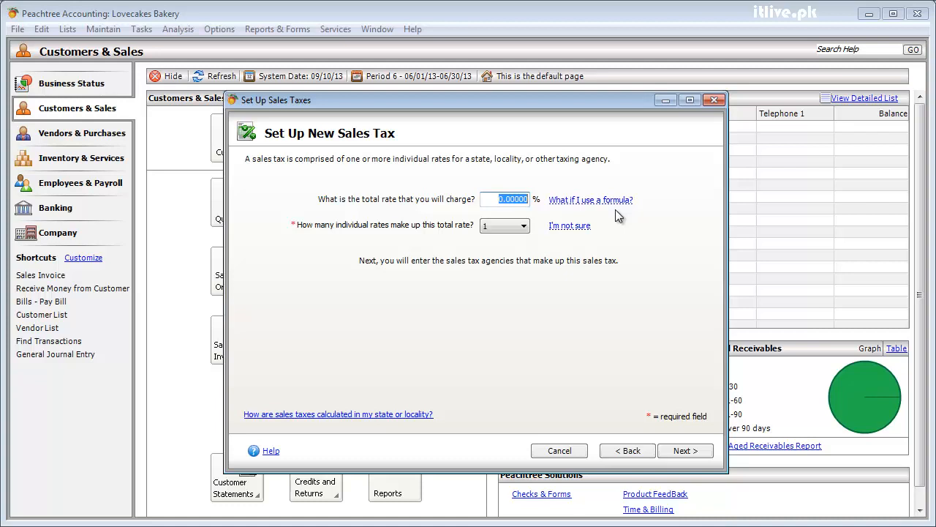
{"action": "type", "text": "10"}
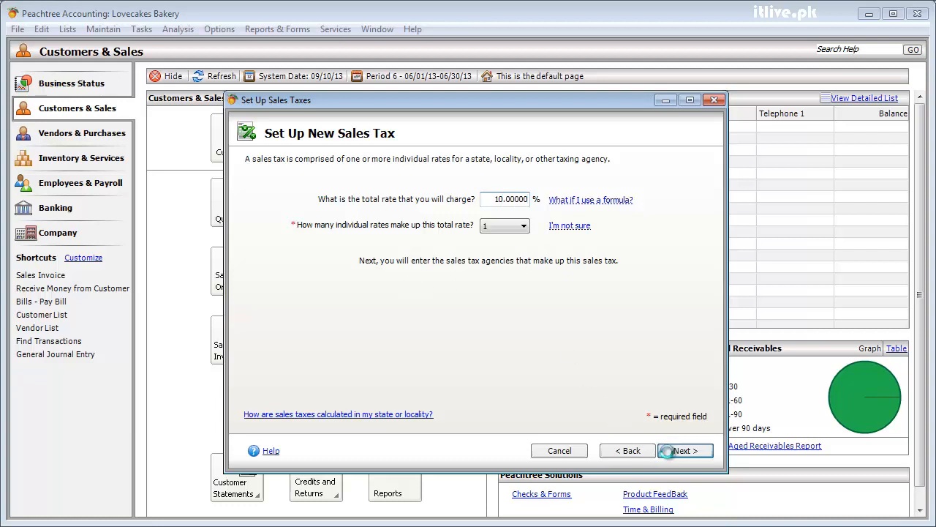
{"action": "left_click", "coordinate": [670, 455]}
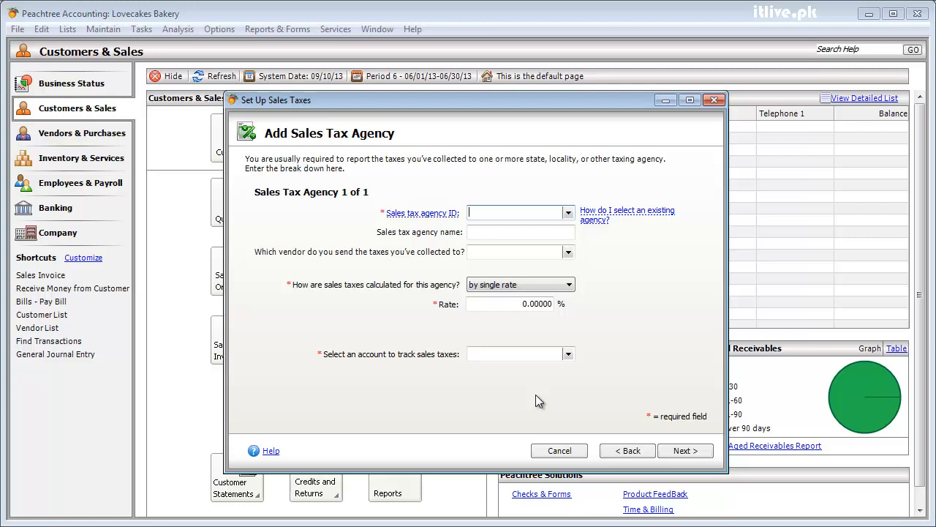
Enter the sales tax agency with ID FBR, name "Federal Board of revenue" and FBR as the vendor receiving the collected taxes
{"action": "type", "text": "FBR"}
{"action": "key", "text": "Tab"}
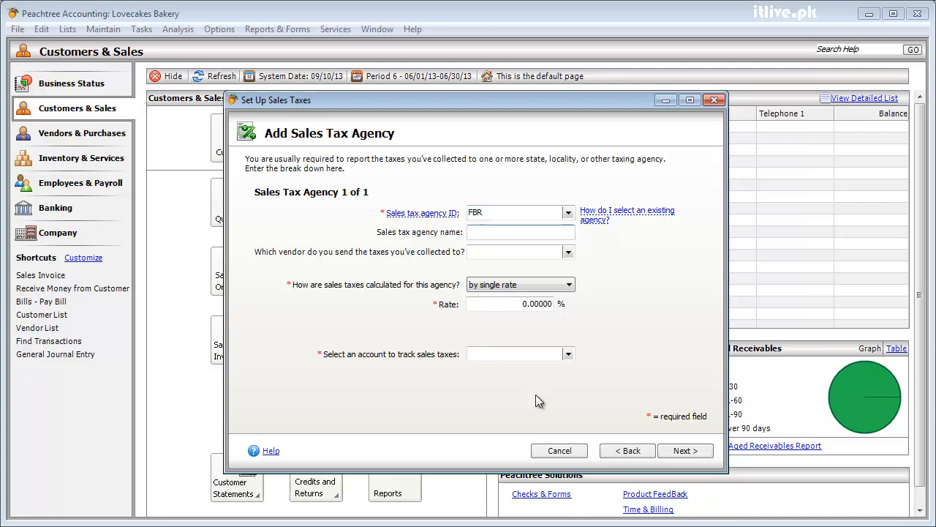
{"action": "type", "text": "Federal Board"}
{"action": "type", "text": "of revenue"}
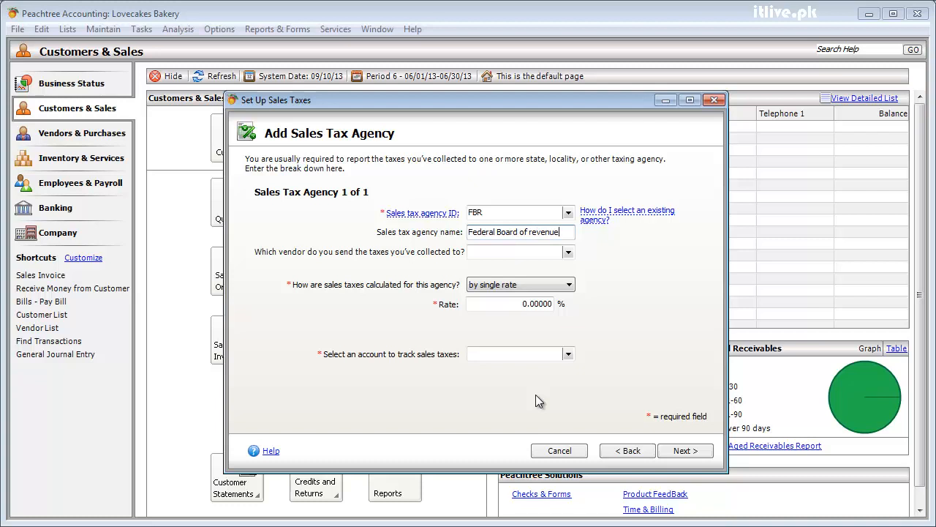
{"action": "key", "text": "Tab"}
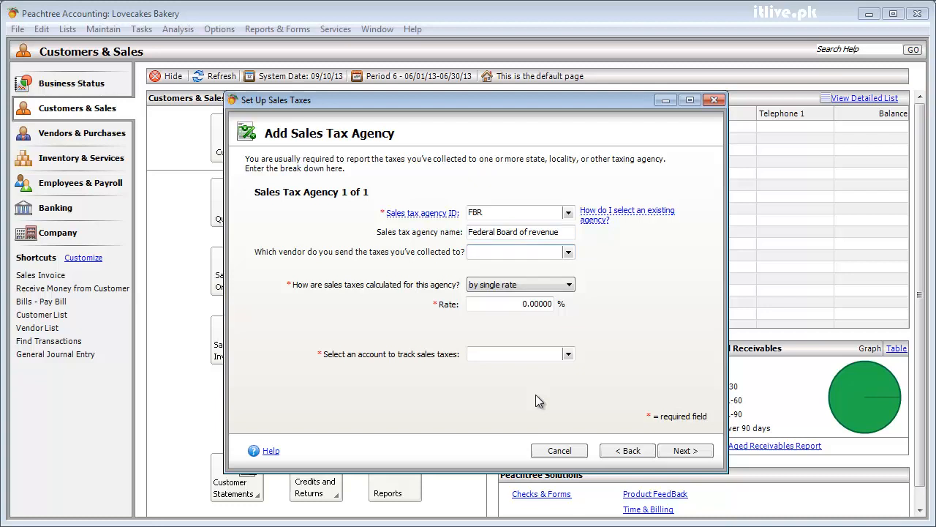
{"action": "type", "text": "FBR"}
{"action": "left_click", "coordinate": [567, 253]}
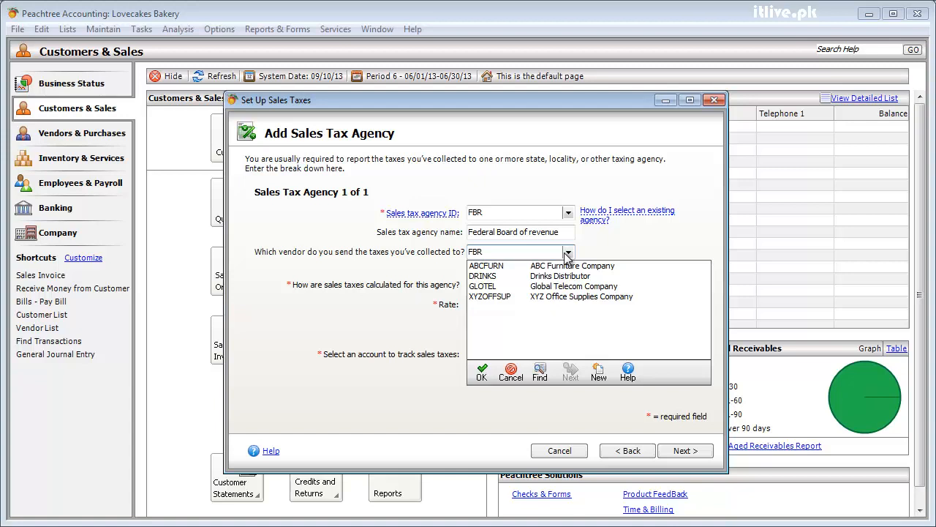
{"action": "left_click", "coordinate": [567, 254]}
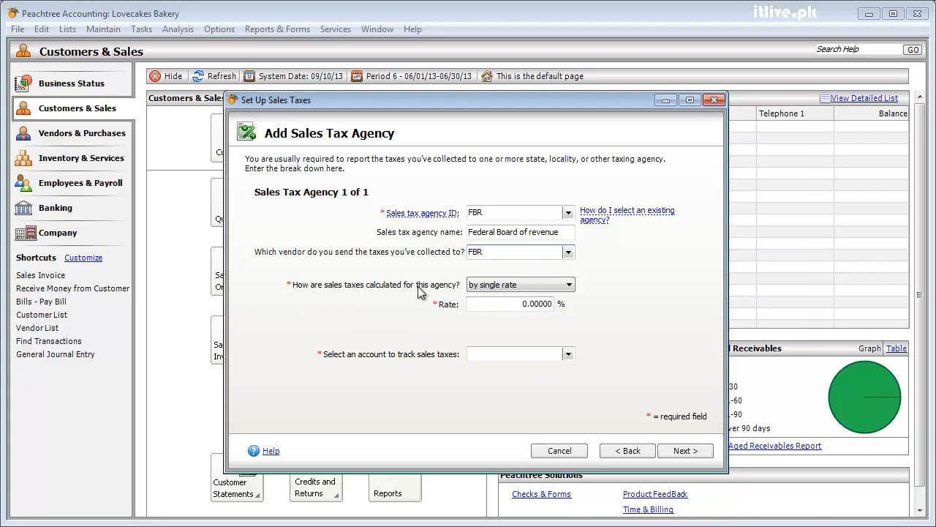
Have the agency's sales taxes calculated by single rate and set the rate to 10%
{"action": "left_click", "coordinate": [569, 286]}
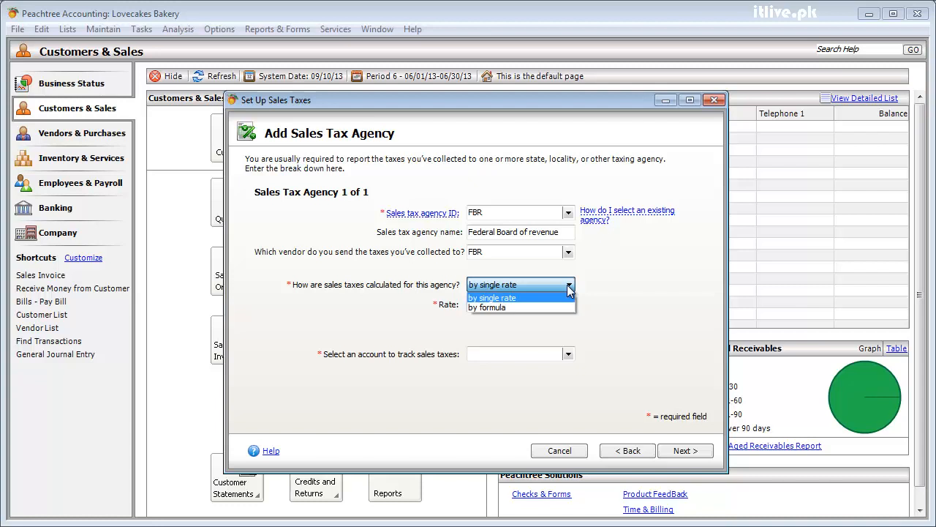
{"action": "left_click", "coordinate": [545, 297]}
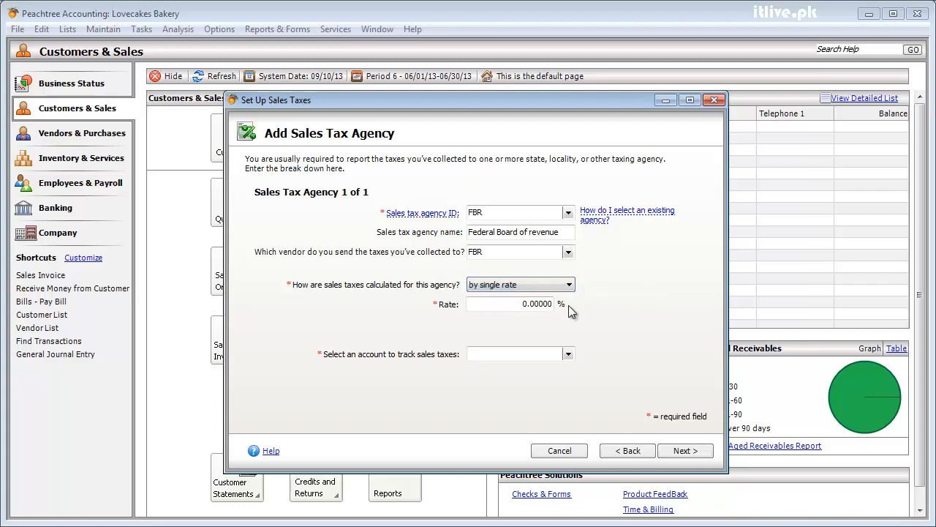
{"action": "left_click", "coordinate": [512, 303]}
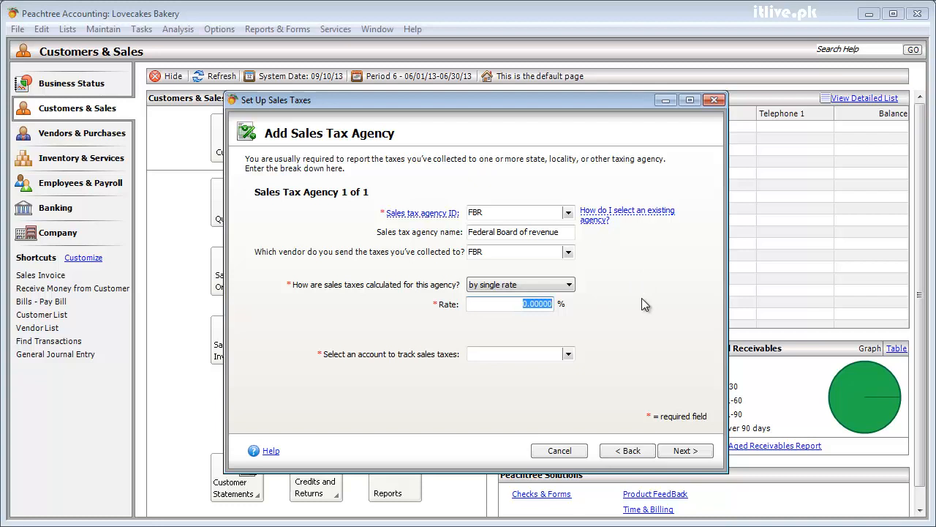
{"action": "type", "text": "10"}
Search the accounts for "sales" and choose 23100 Sales Tax Payable as the account to track sales taxes
{"action": "left_click", "coordinate": [568, 355]}
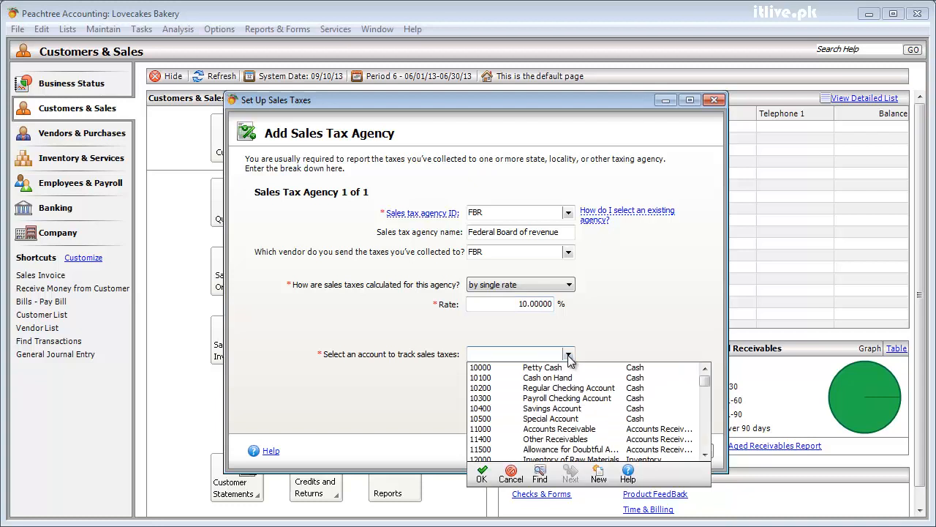
{"action": "left_click", "coordinate": [542, 475]}
{"action": "type", "text": "sales"}
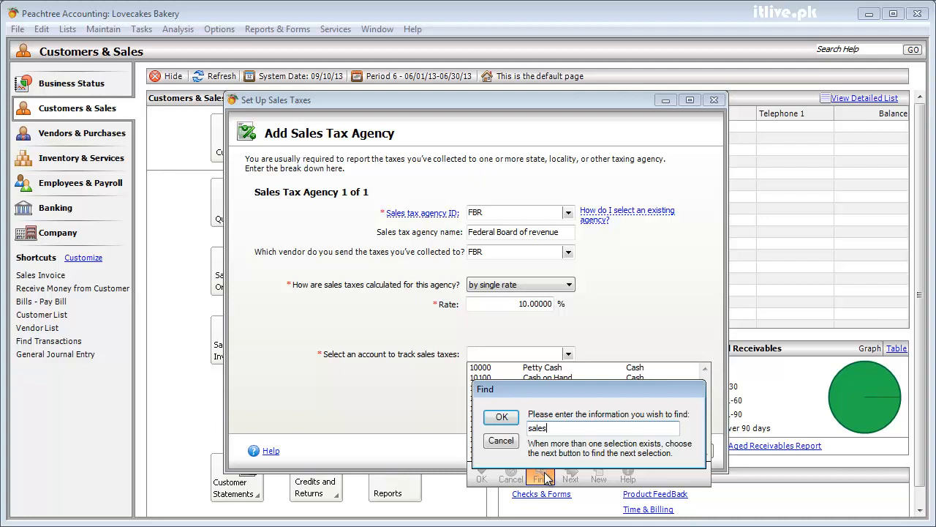
{"action": "left_click", "coordinate": [500, 418]}
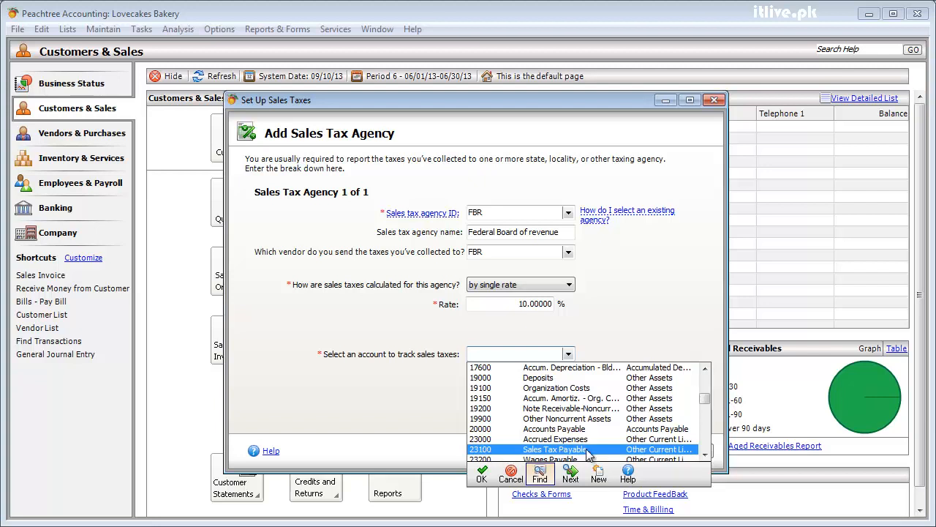
{"action": "left_click", "coordinate": [486, 477]}
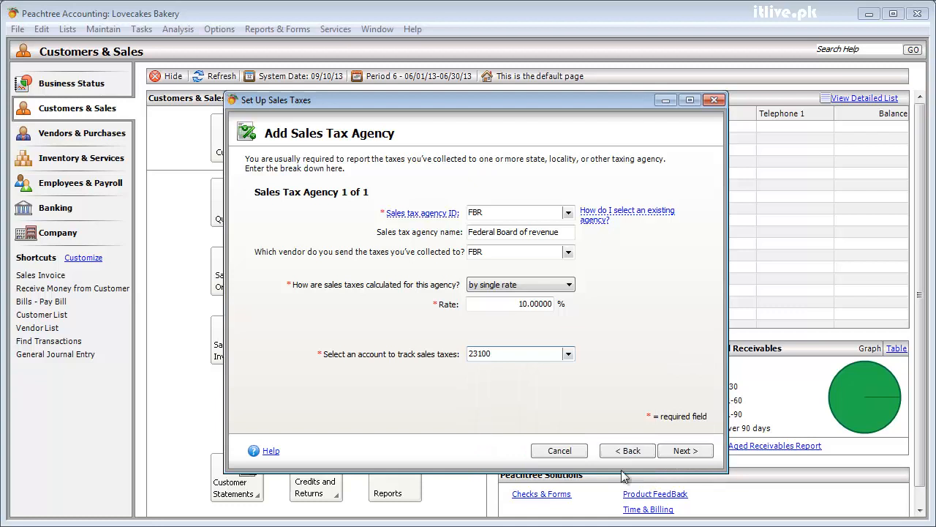
Set up and save the missing vendor FBR with the name "Federal Board of Revenue" and expense account 23100
{"action": "left_click", "coordinate": [684, 450]}
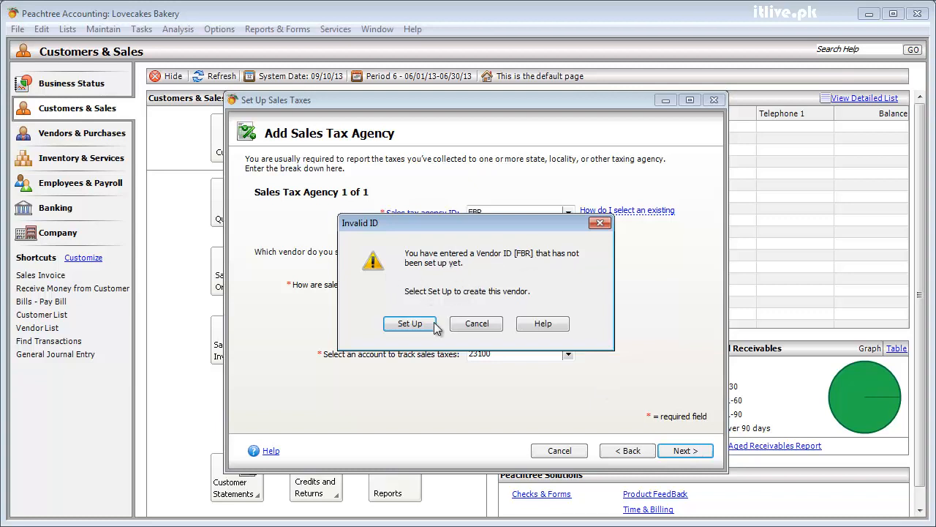
{"action": "left_click", "coordinate": [410, 323]}
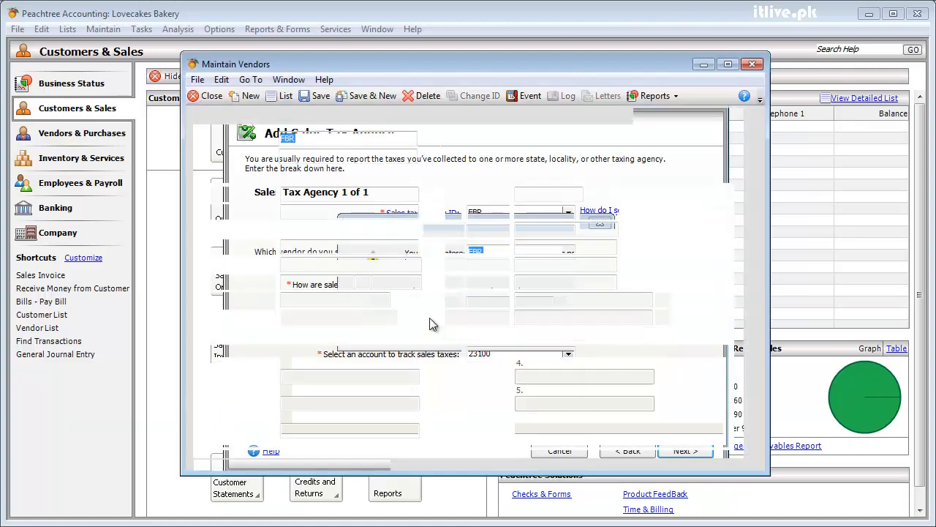
{"action": "left_click", "coordinate": [325, 158]}
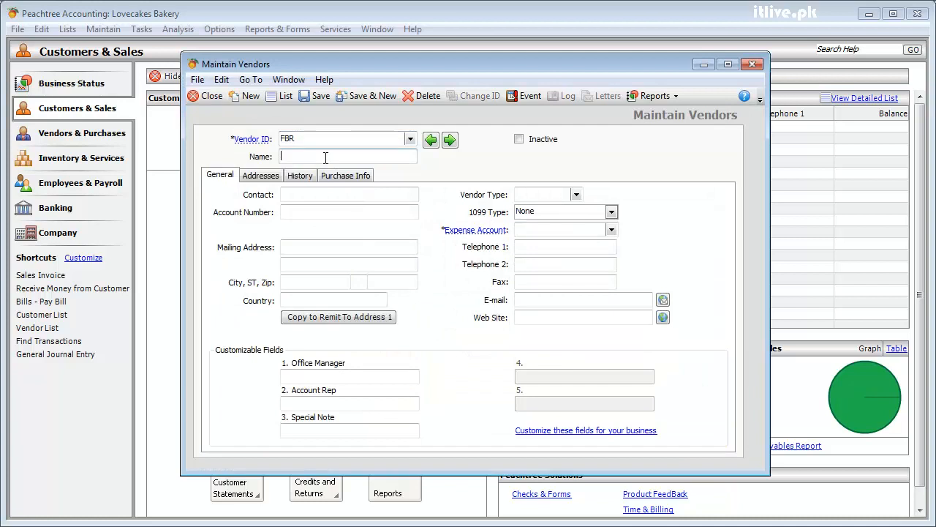
{"action": "type", "text": "Federal Board of Revenue"}
{"action": "left_click", "coordinate": [591, 229]}
{"action": "type", "text": "23"}
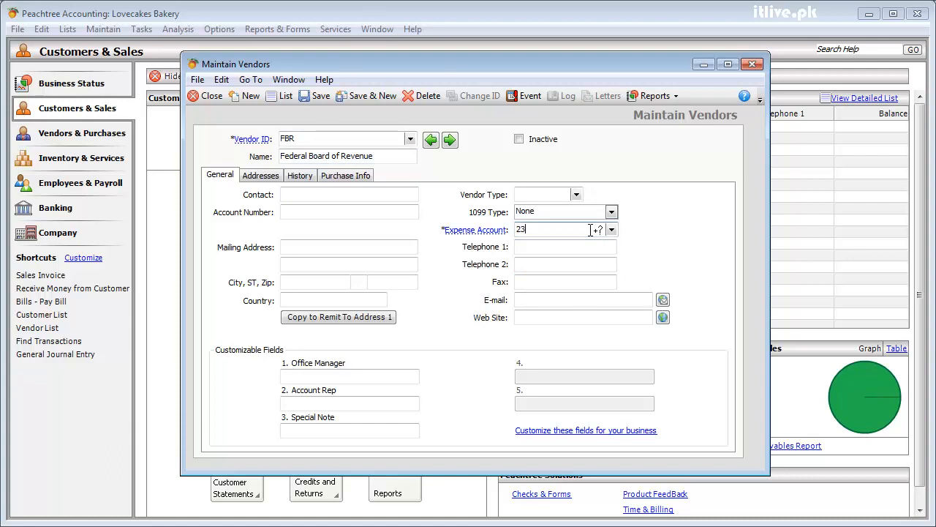
{"action": "type", "text": "100"}
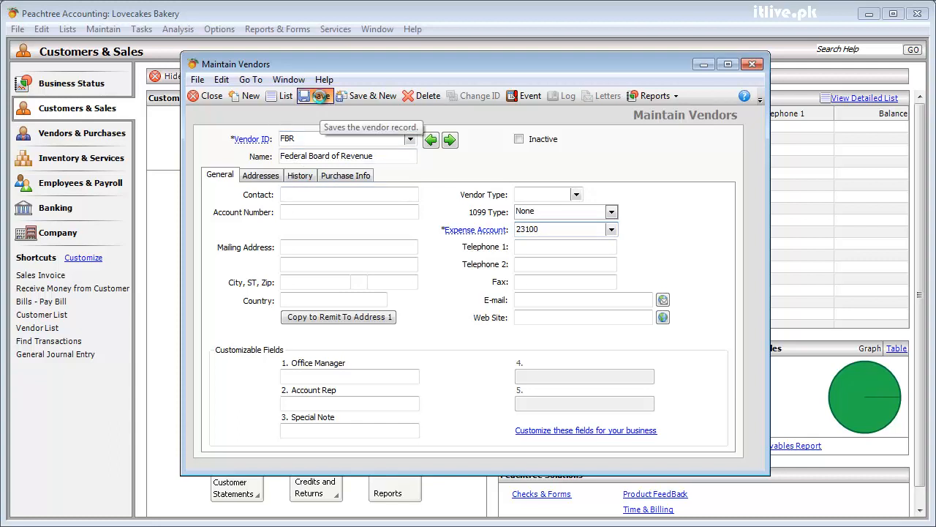
{"action": "left_click", "coordinate": [320, 97]}
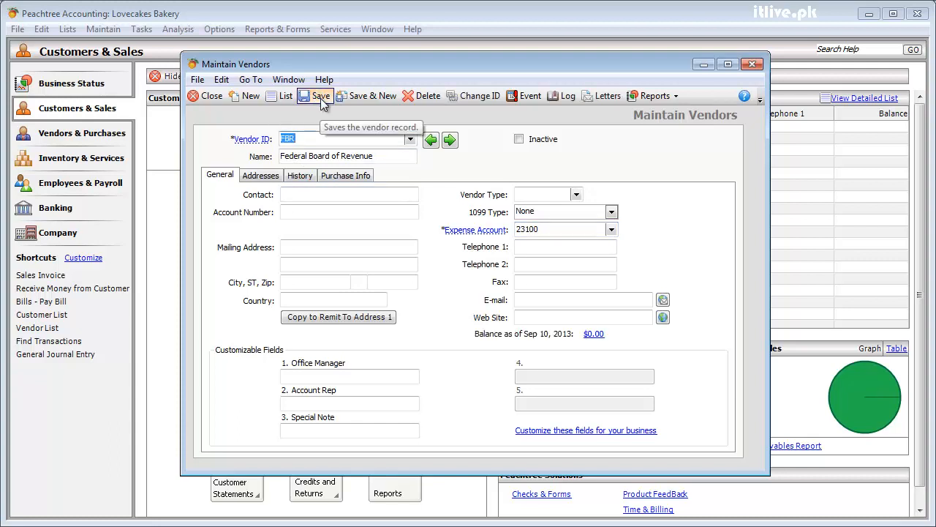
{"action": "left_click", "coordinate": [206, 98]}
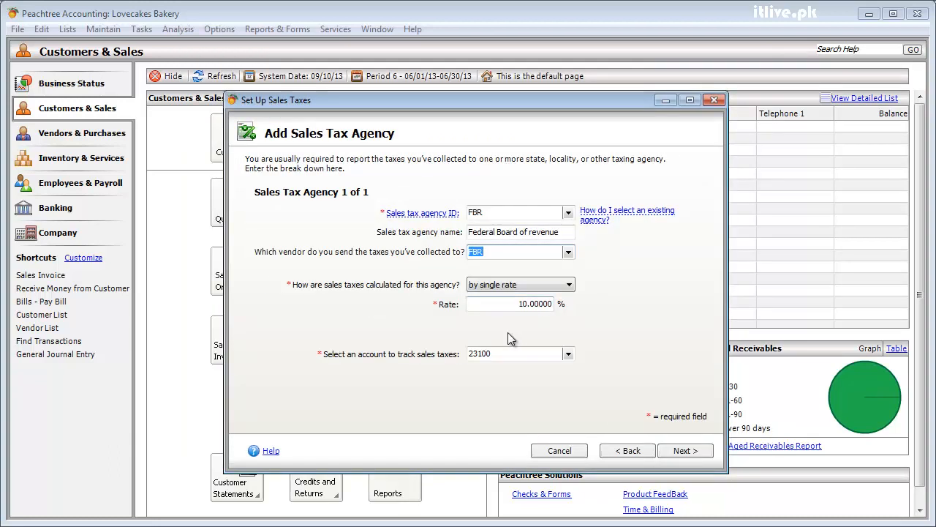
Save the sales tax with ID VAT and name "Value Added Tax", and close the sales tax wizard
{"action": "left_click", "coordinate": [670, 449]}
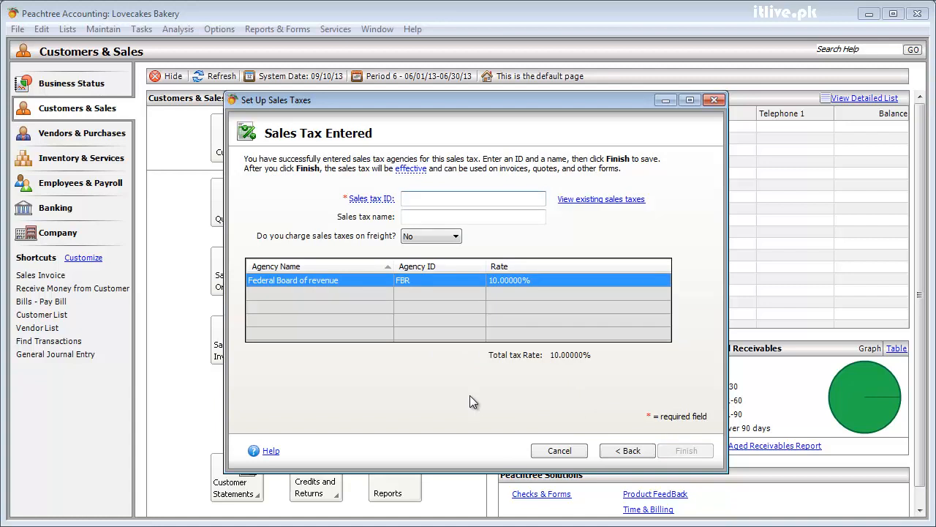
{"action": "type", "text": "VAT"}
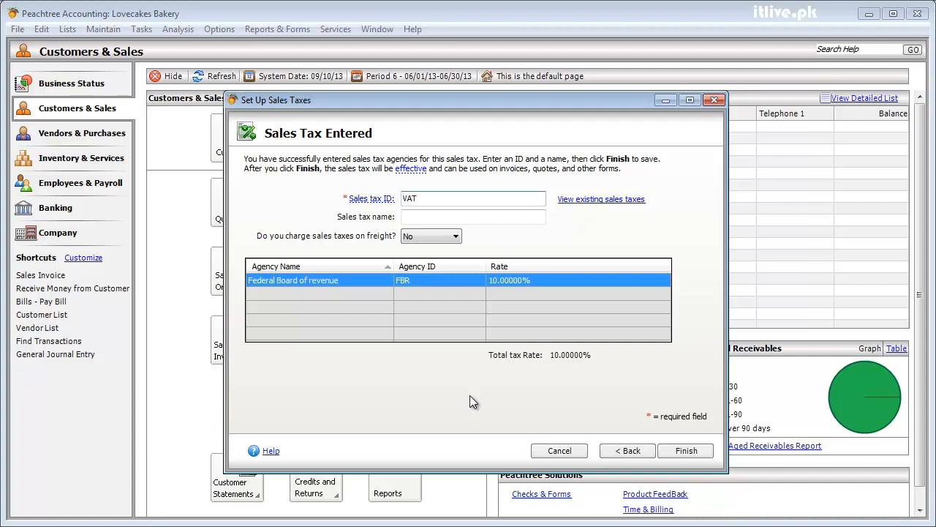
{"action": "key", "text": "Tab"}
{"action": "type", "text": "Value Added Tax"}
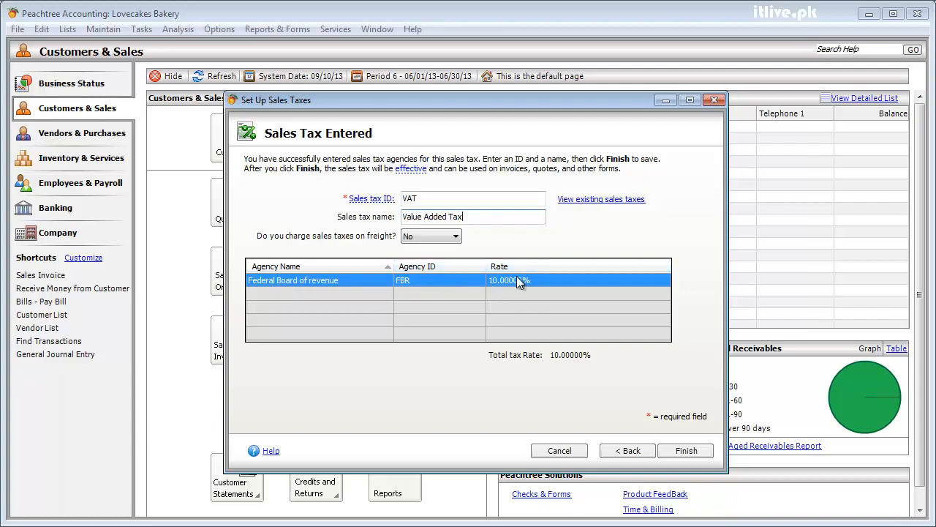
{"action": "left_click", "coordinate": [674, 455]}
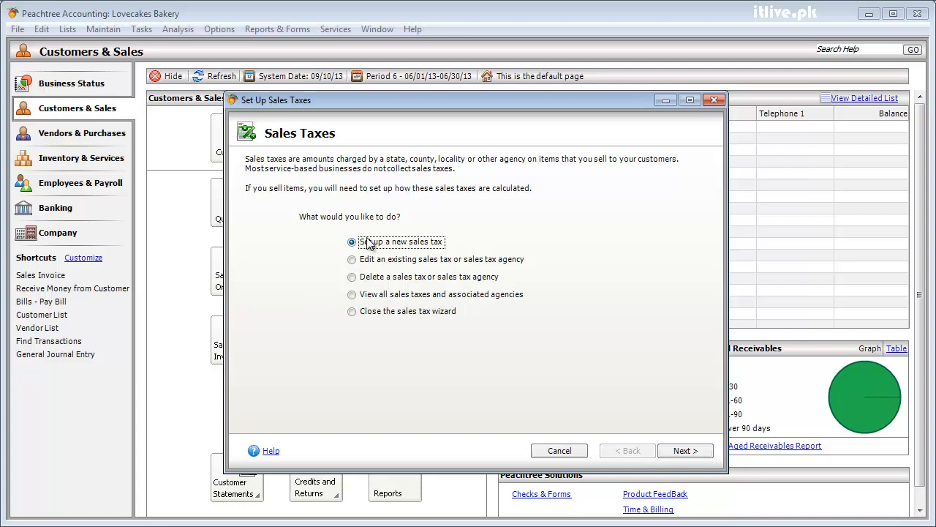
{"action": "left_click", "coordinate": [357, 313]}
{"action": "left_click", "coordinate": [691, 454]}
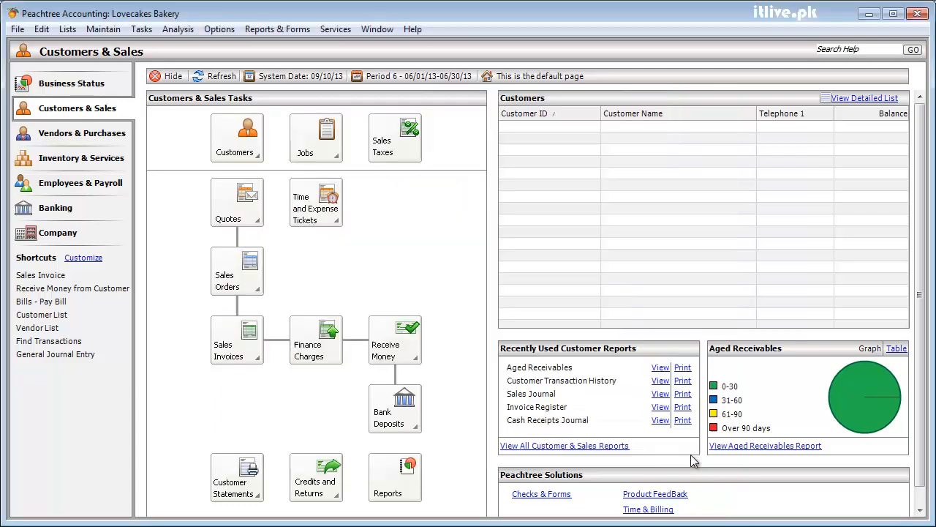